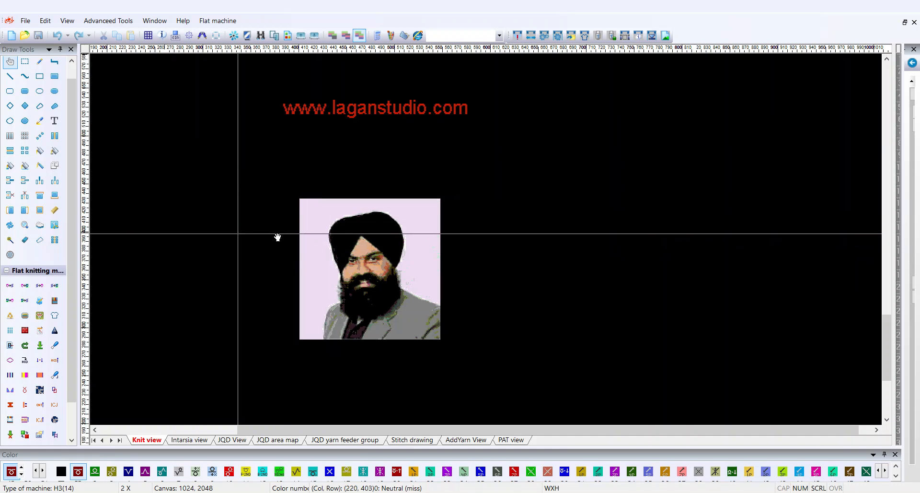
Step: Select the rectangular area around the portrait and rotate it 180° clockwise about the rectangle center
click(27, 66)
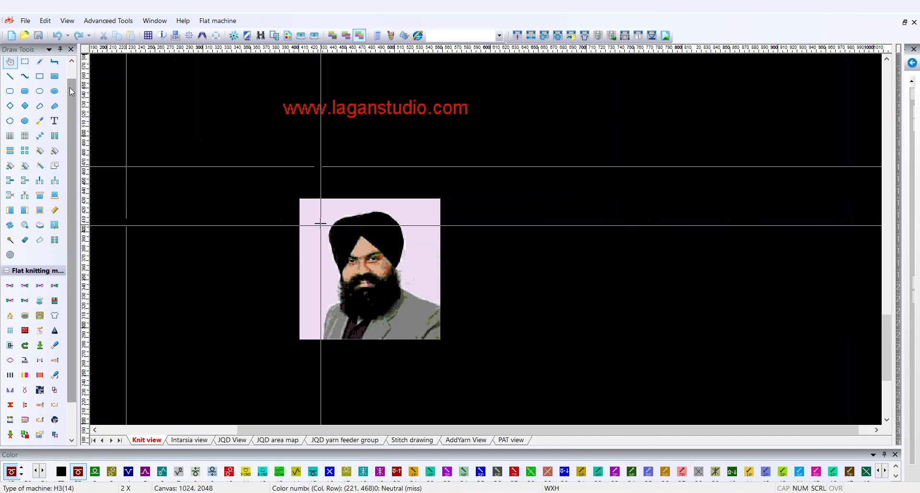
drag(298, 197, 444, 343)
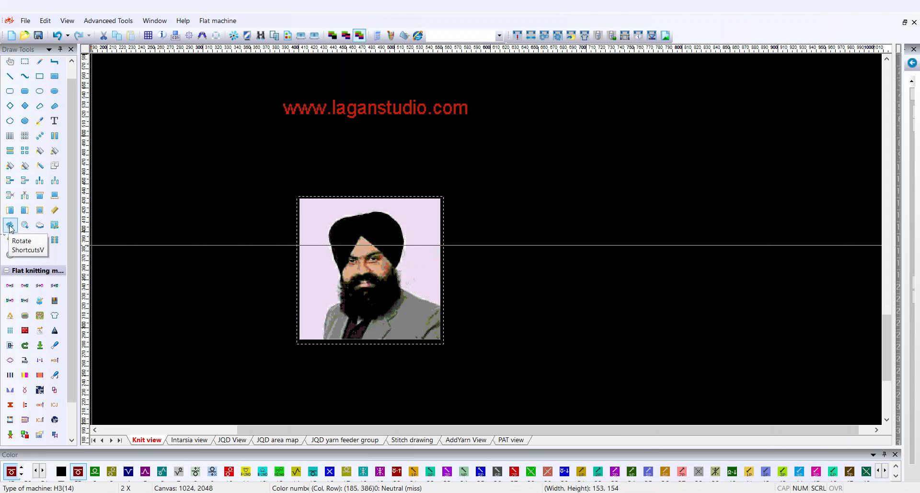
click(10, 225)
drag(462, 161, 648, 200)
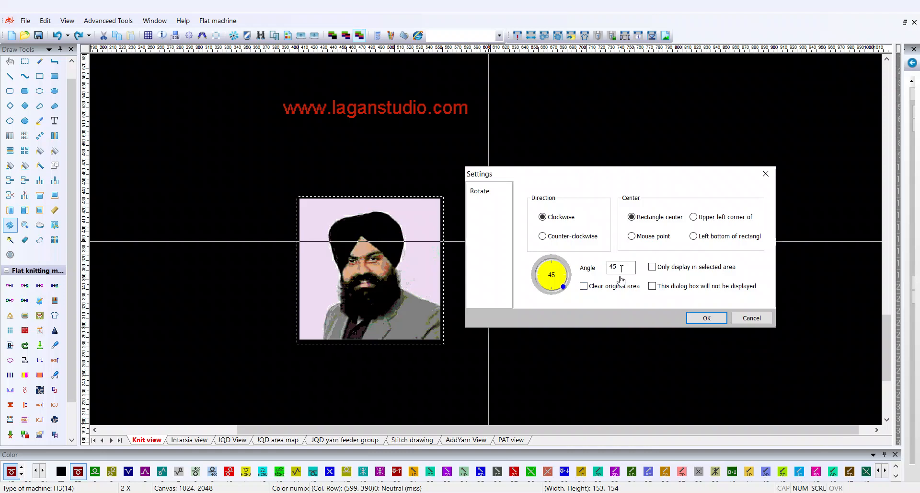
drag(623, 267, 610, 265)
text(180)
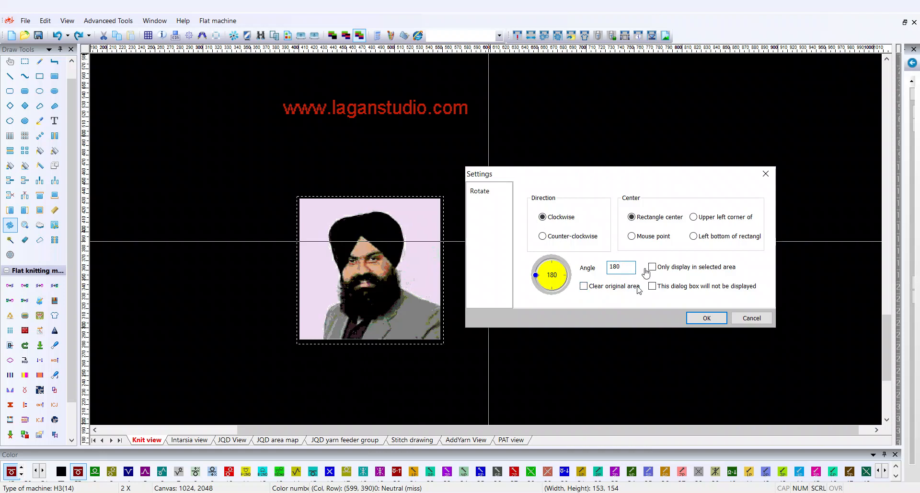
drag(668, 174, 728, 166)
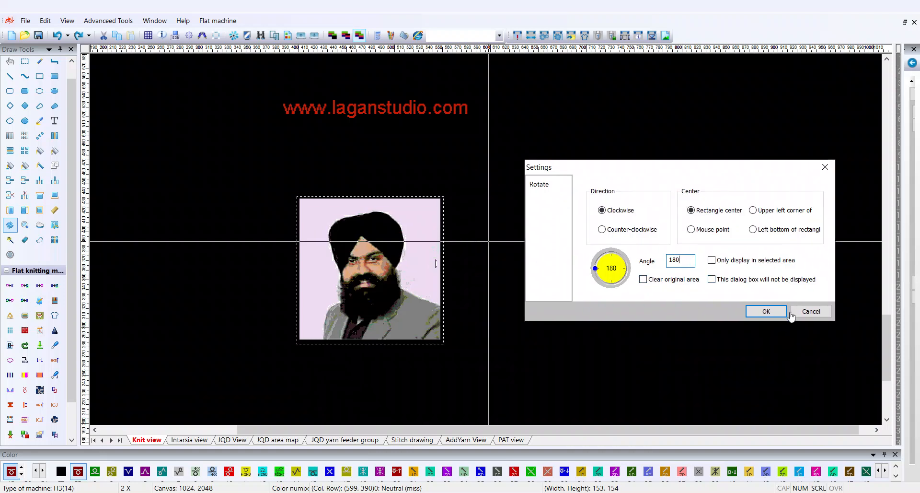
click(766, 311)
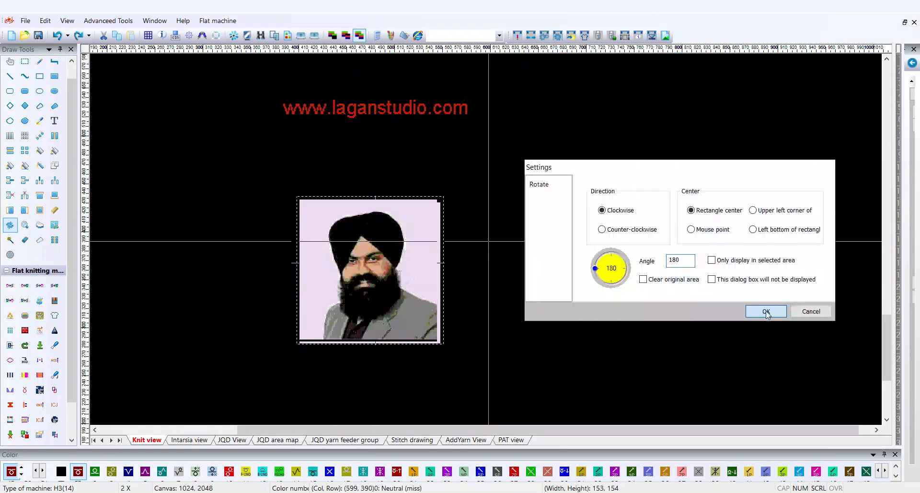
click(766, 311)
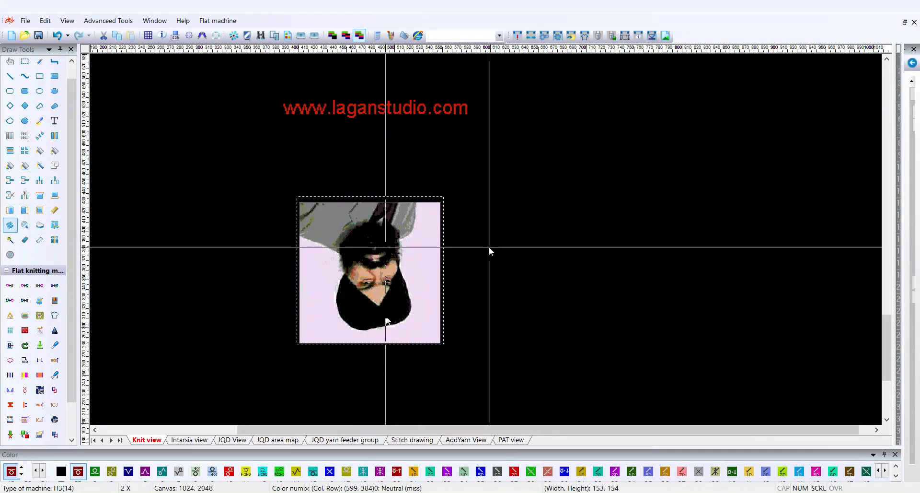
Step: Rotate the selected portrait 180° counter-clockwise about the rectangle center
click(480, 237)
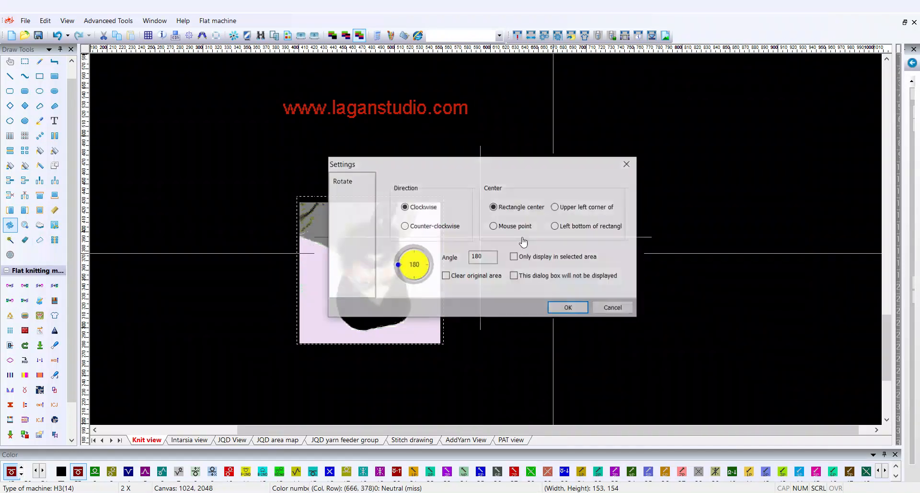
drag(482, 166, 645, 175)
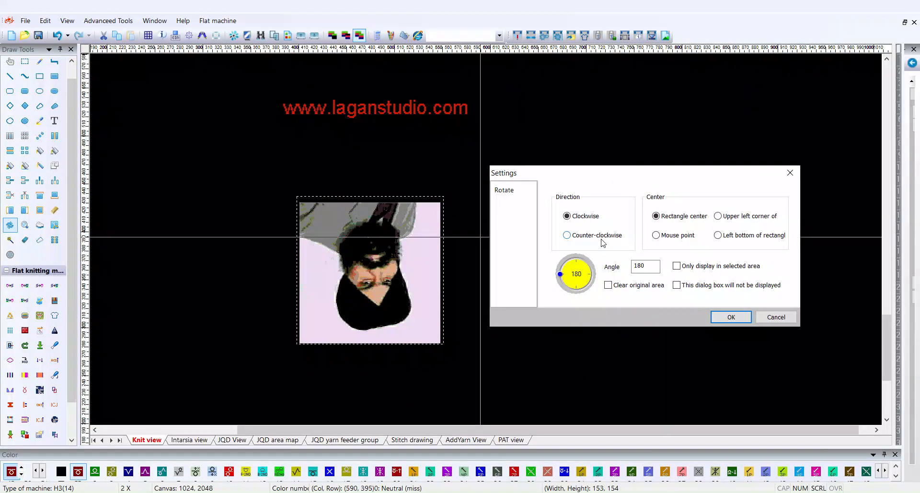
click(567, 236)
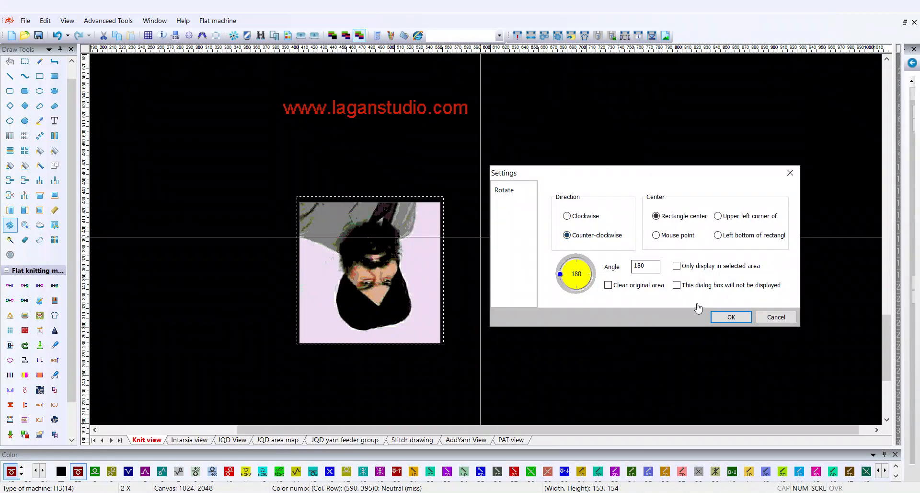
click(726, 319)
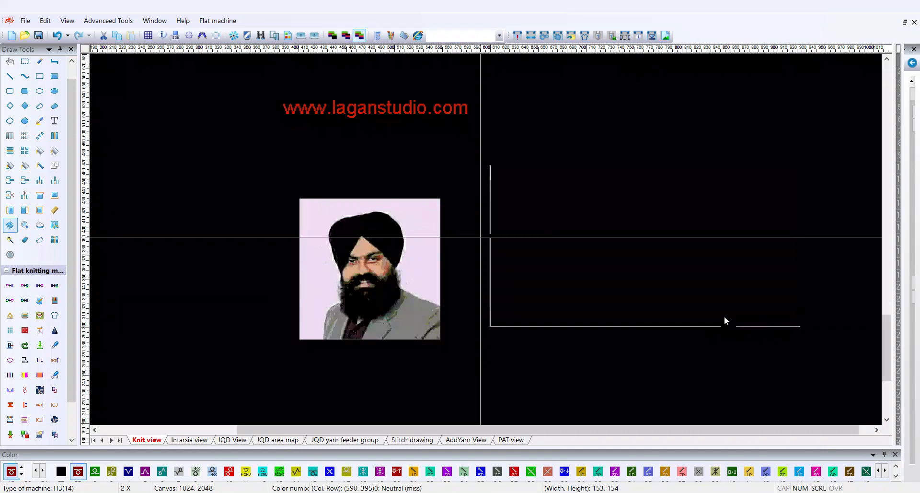
click(371, 270)
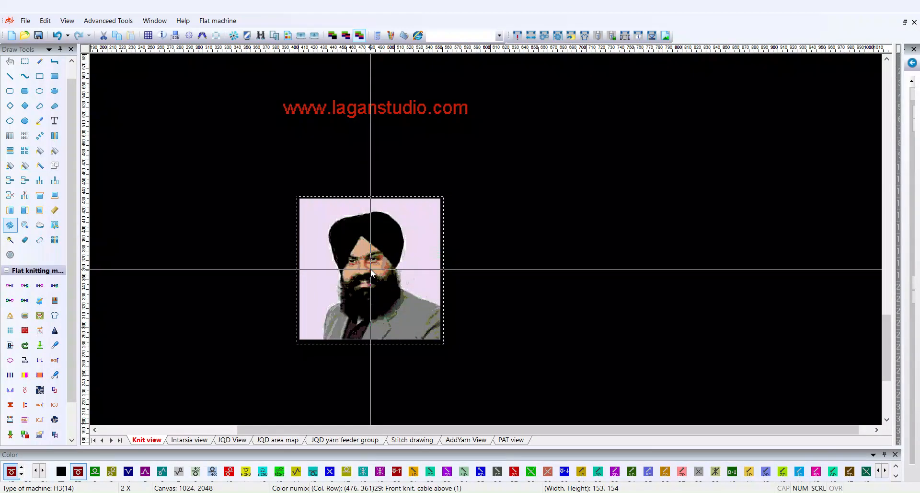
Step: Try rotating the portrait 180° counter-clockwise about the upper left corner of the selection
click(639, 283)
drag(498, 164, 675, 190)
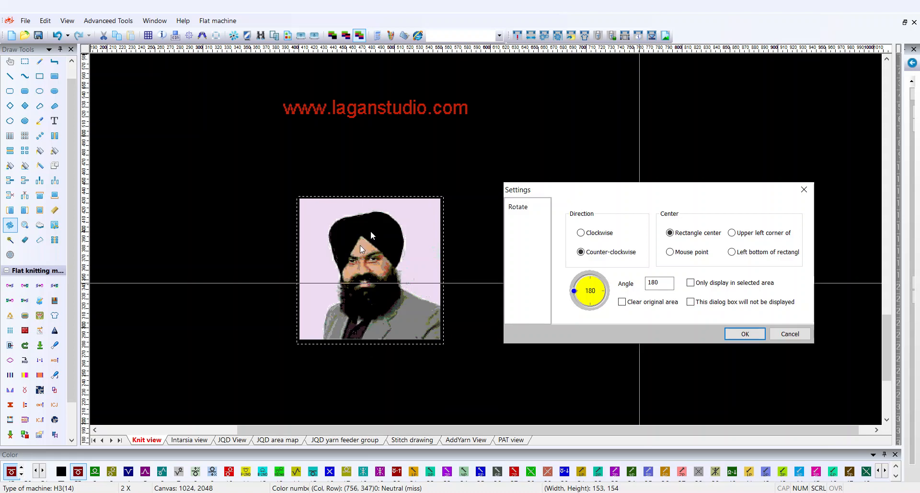
click(732, 233)
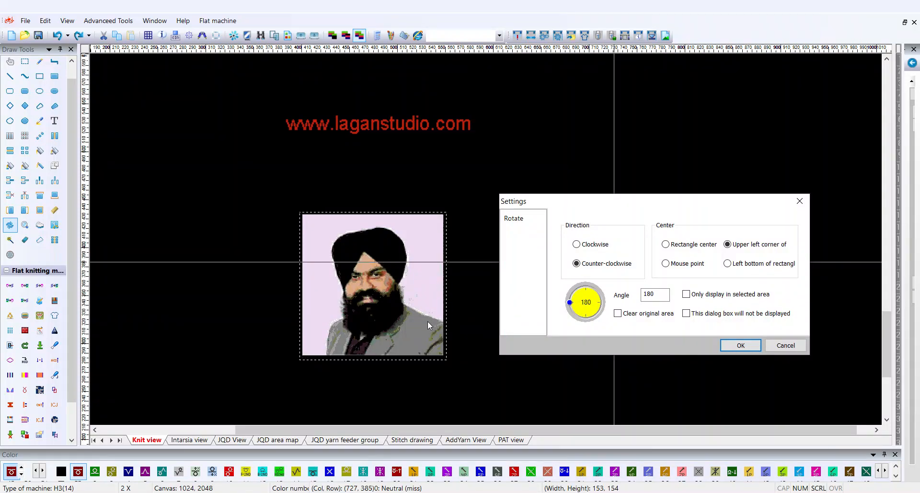
click(741, 346)
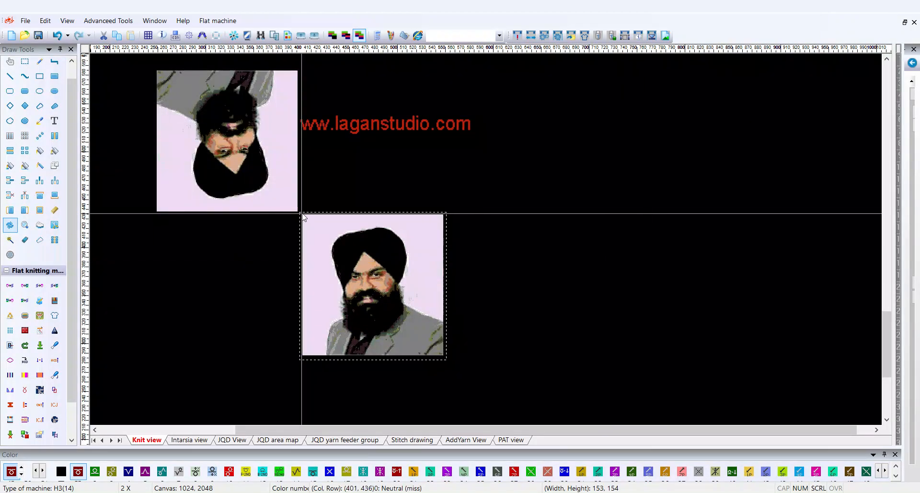
Step: Try rotating the portrait 180° counter-clockwise about the mouse point, using the selection's upper right corner as the center
click(612, 243)
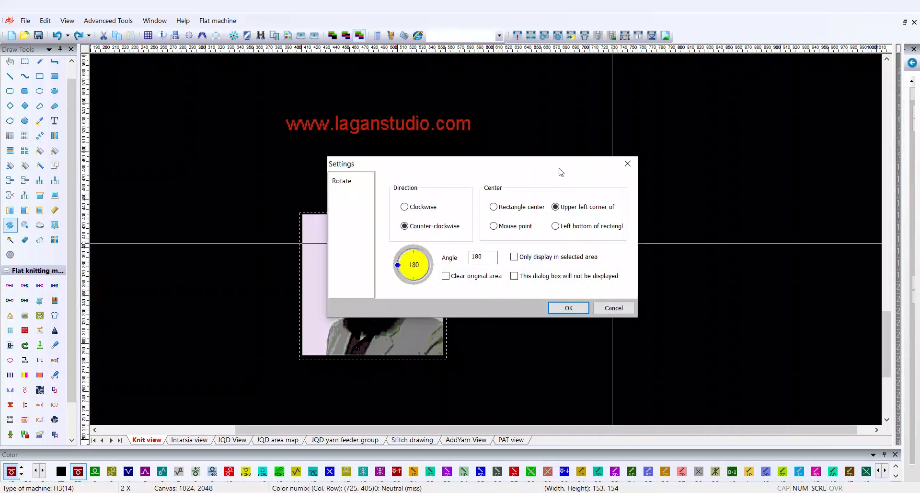
drag(560, 169, 711, 203)
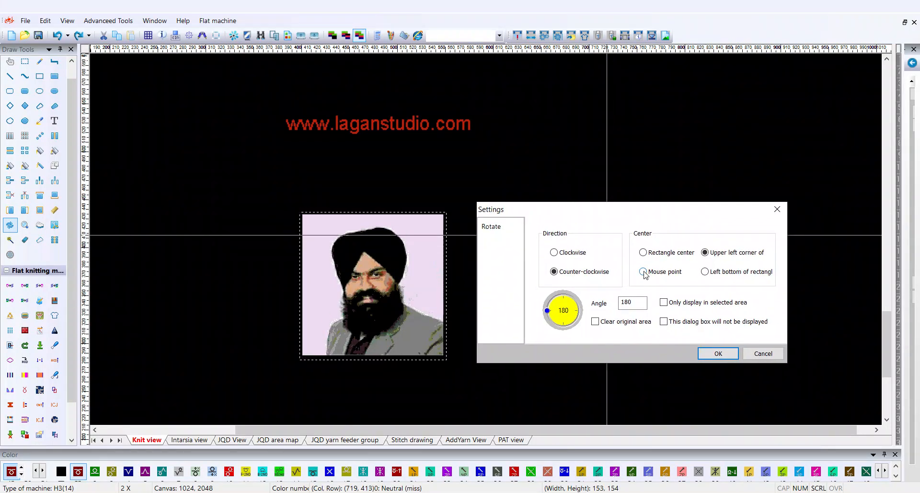
drag(629, 214, 682, 215)
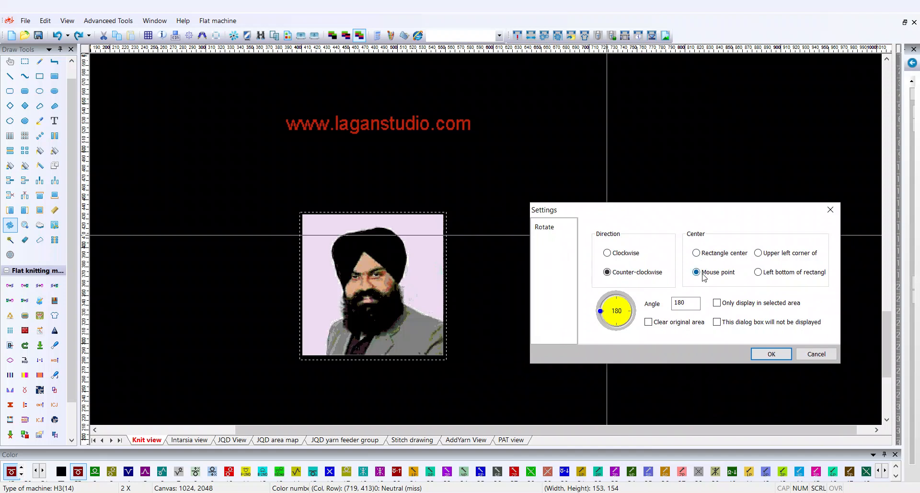
key(Return)
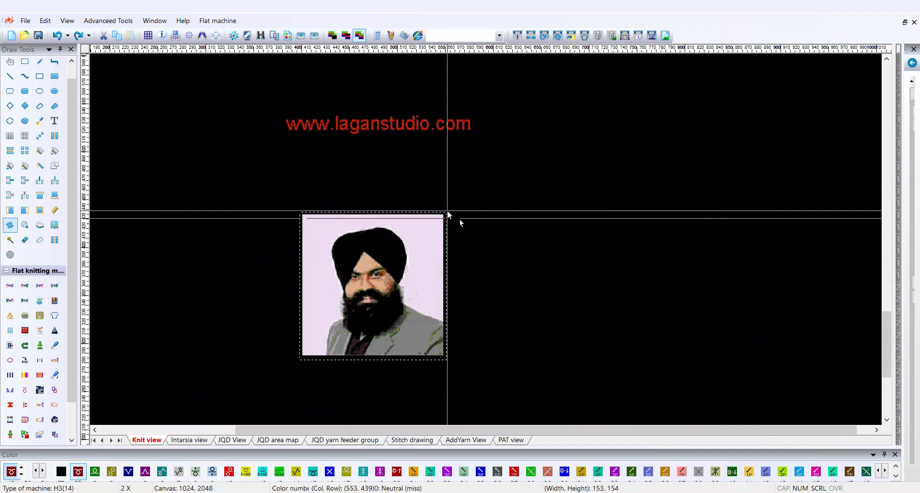
click(448, 214)
drag(504, 168, 746, 205)
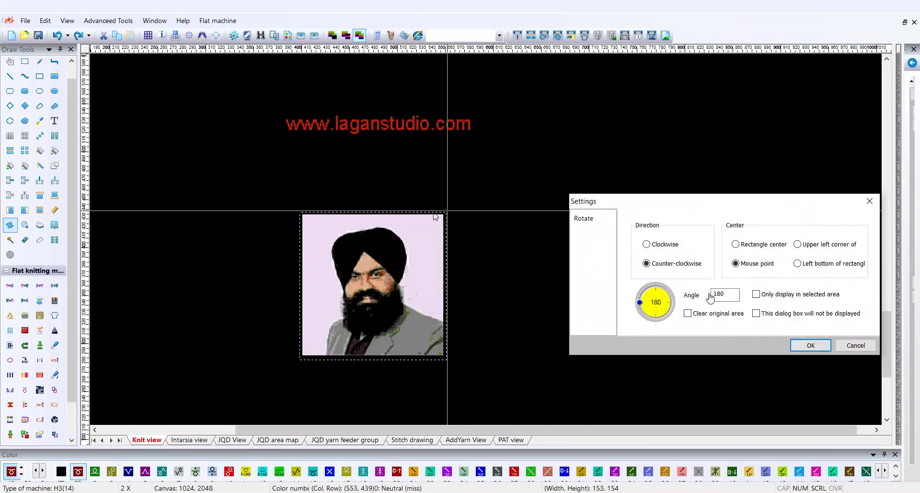
click(810, 345)
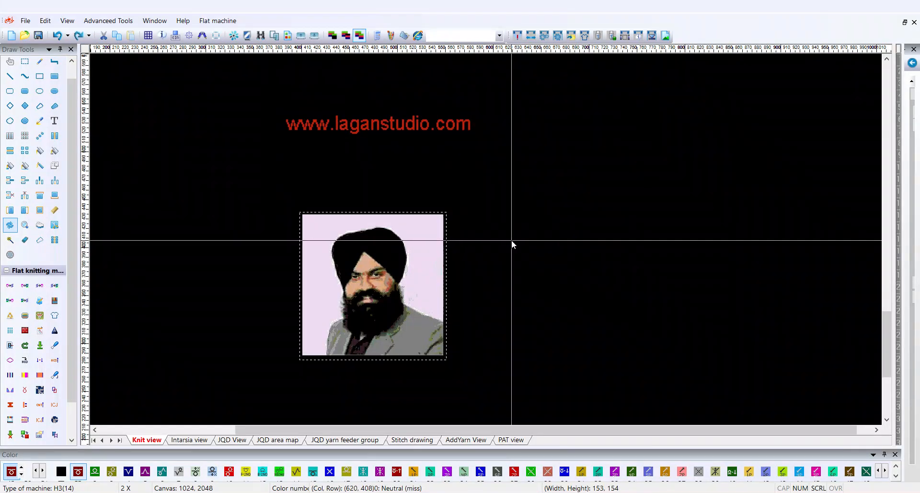
Step: Try rotating the portrait 180° counter-clockwise about the left bottom corner of the selection, and undo the rotation
click(617, 241)
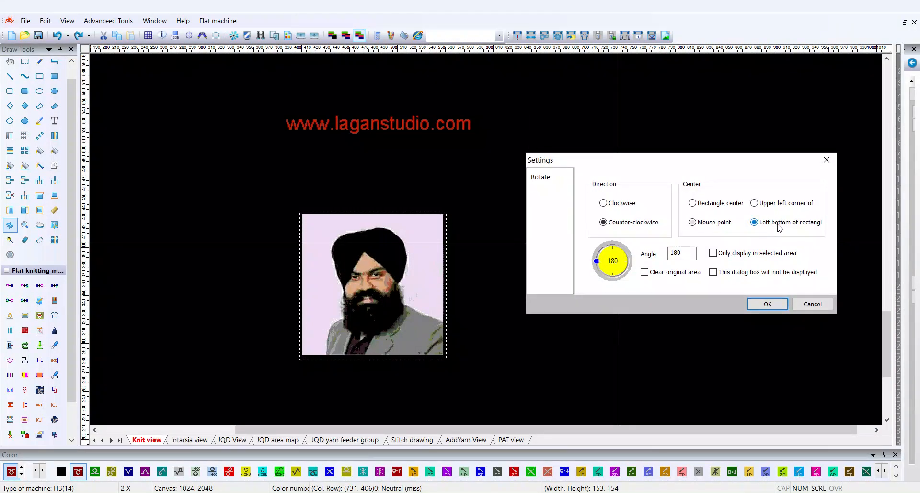
click(788, 229)
click(768, 304)
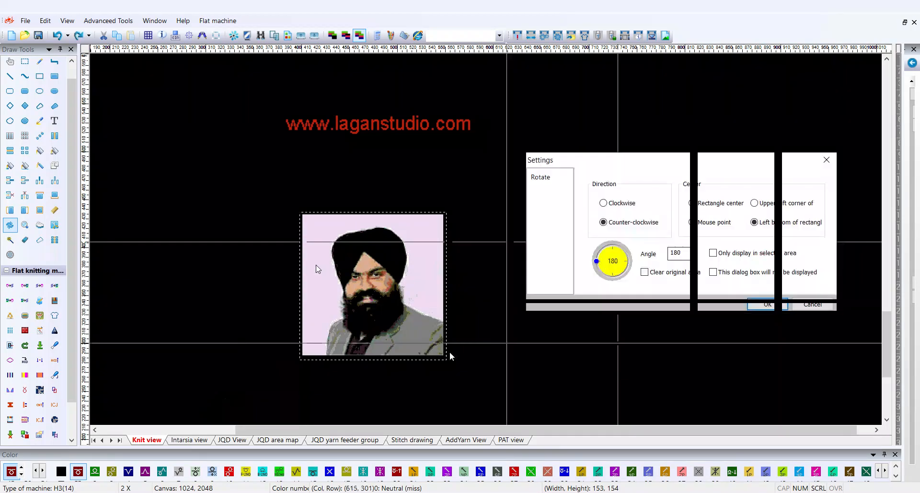
drag(329, 364, 333, 249)
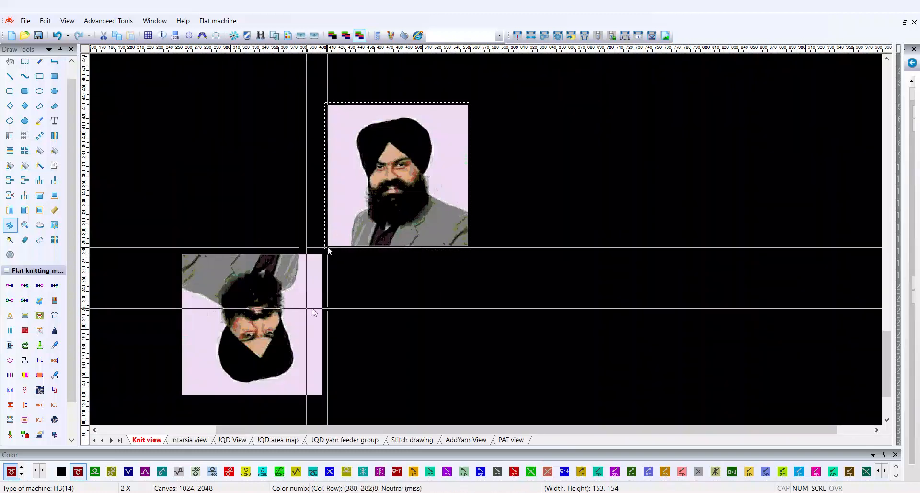
key(ctrl+z)
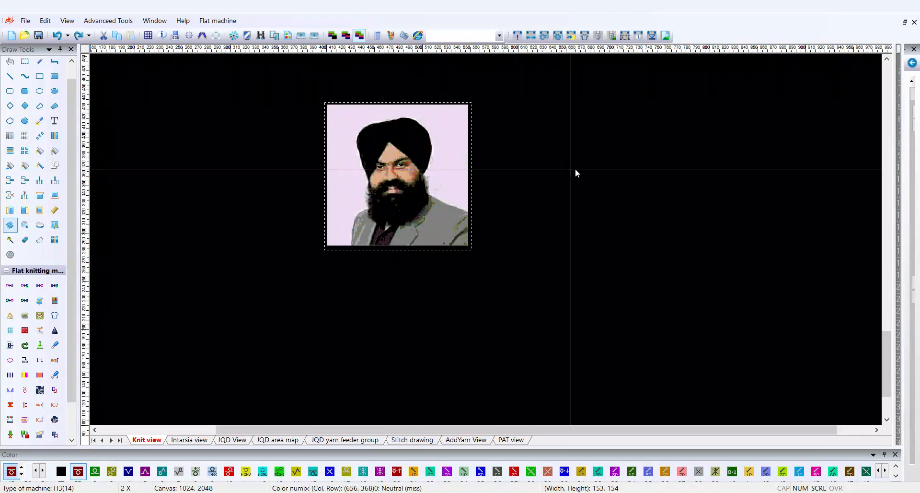
Step: Set the rotation angle to 90, try rotating the portrait counter-clockwise about the selection's left bottom corner, and undo it
click(582, 168)
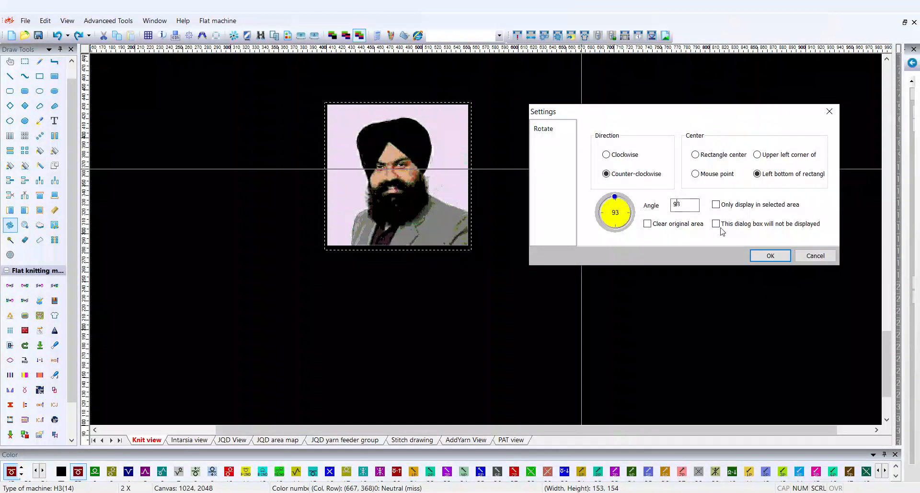
drag(619, 199, 615, 197)
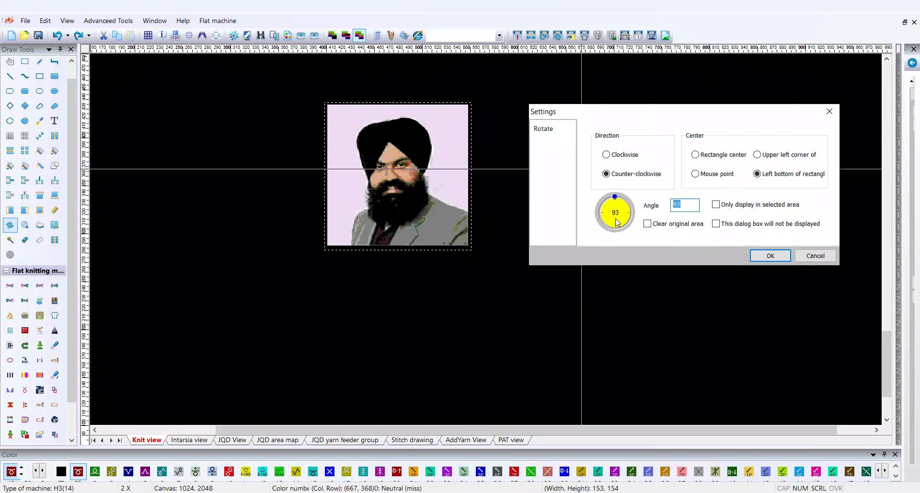
click(767, 256)
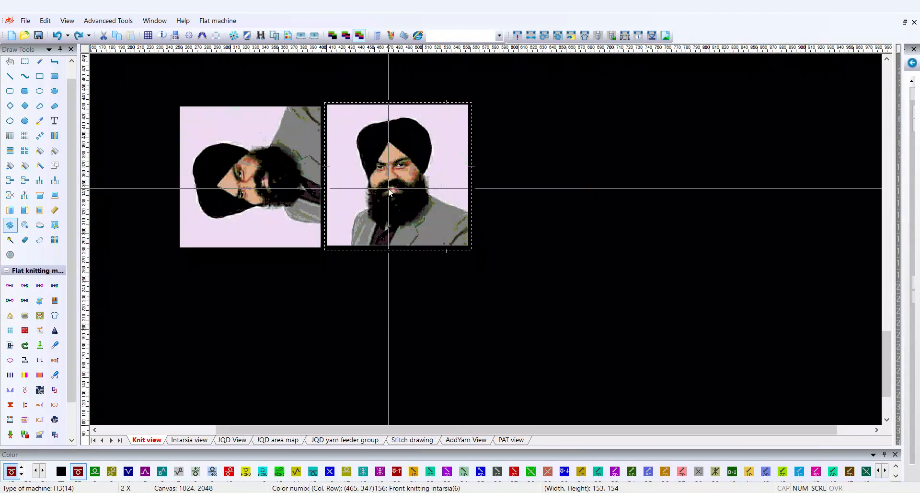
key(ctrl+z)
Step: Repeat the 90° counter-clockwise rotation of the portrait with the original area kept, and undo it
click(544, 163)
drag(565, 162, 777, 117)
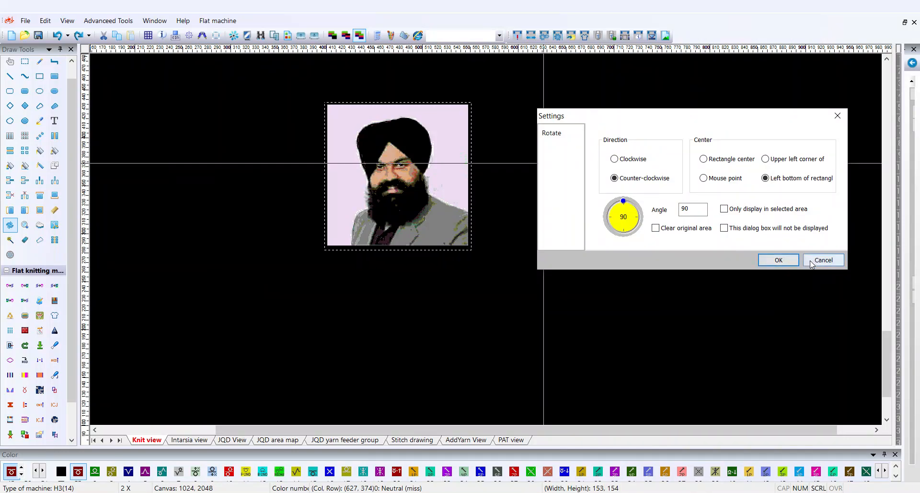
click(778, 260)
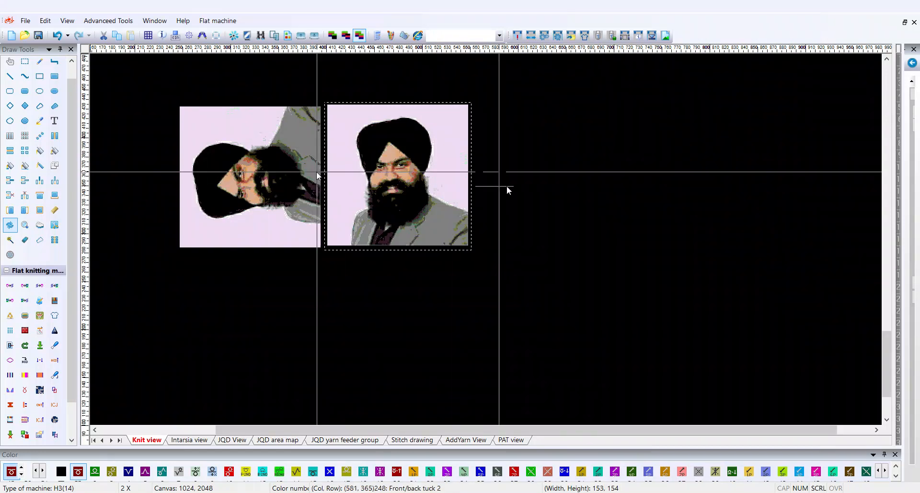
key(ctrl+z)
Step: Rotate the portrait 90° counter-clockwise about the left bottom corner with the original area cleared, and undo it
click(533, 192)
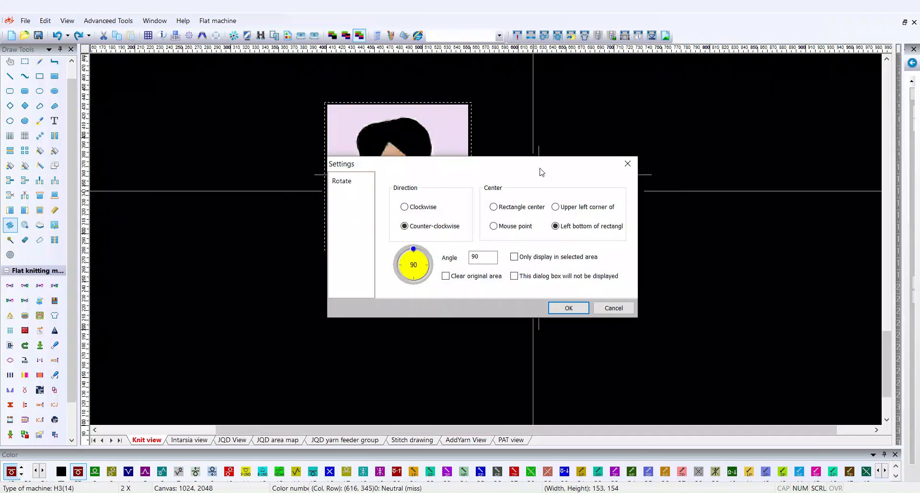
drag(541, 169, 718, 110)
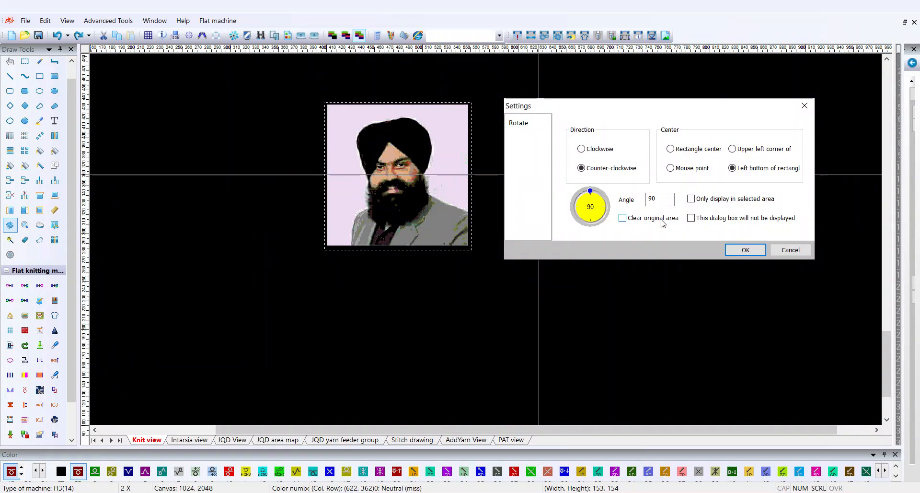
click(622, 218)
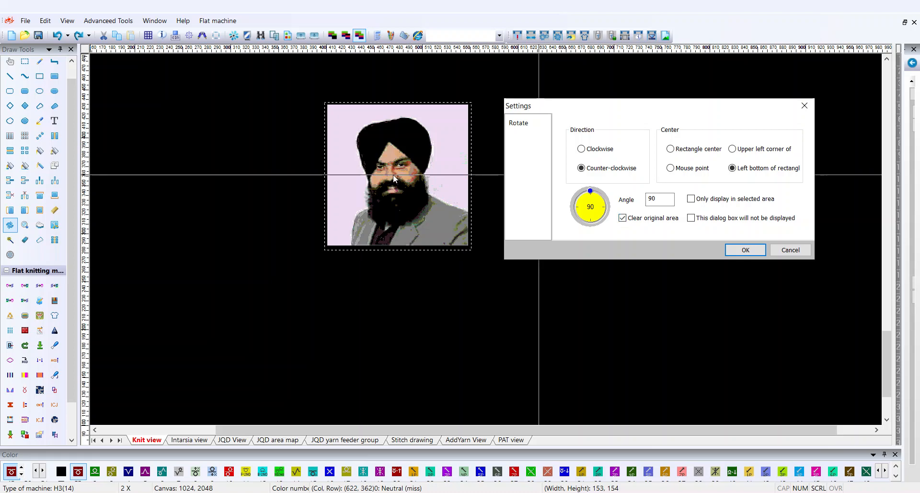
click(736, 251)
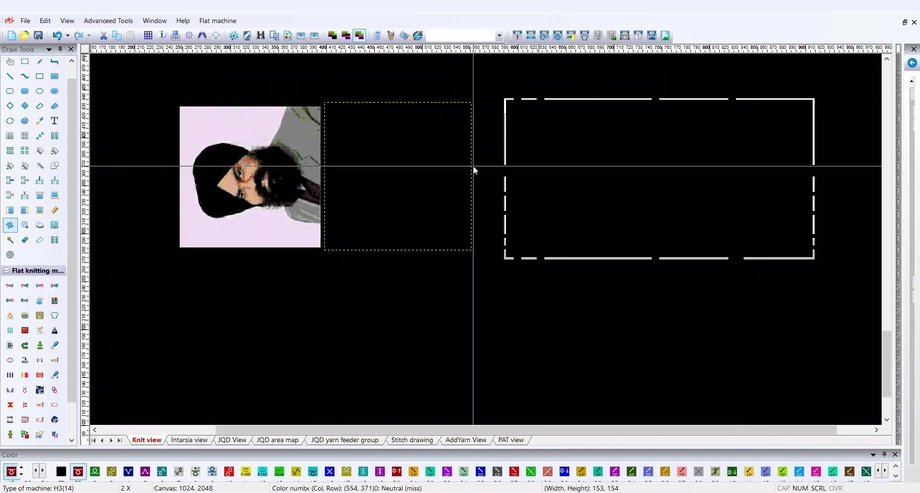
key(ctrl+z)
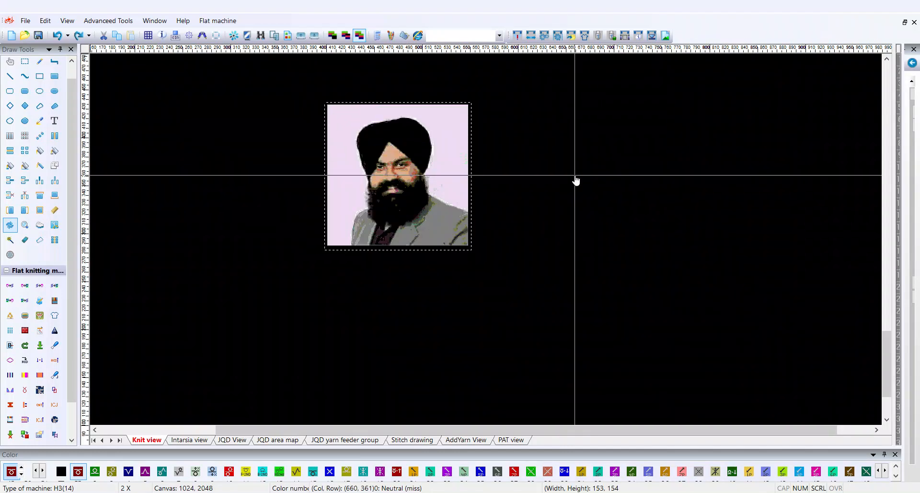
Step: Try rotating the portrait 45° counter-clockwise about the selection's left bottom corner with the original area cleared, and undo it
click(575, 175)
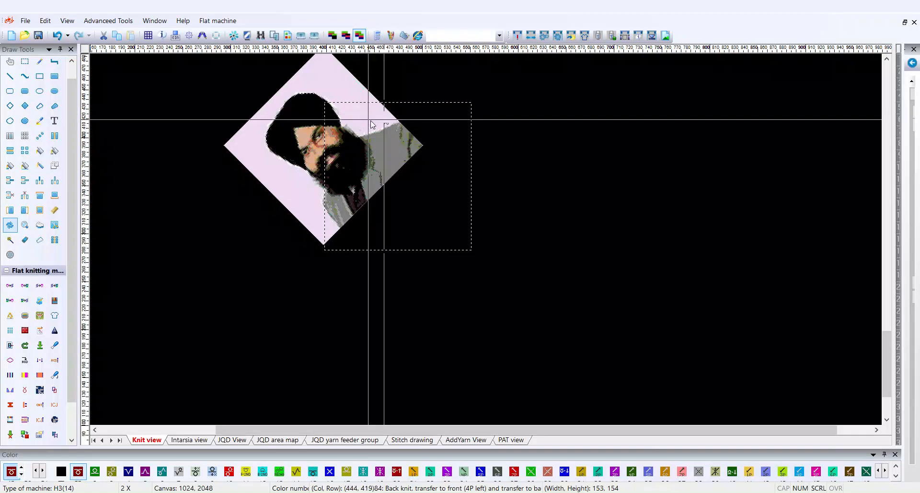
scroll(399, 203, up, 3)
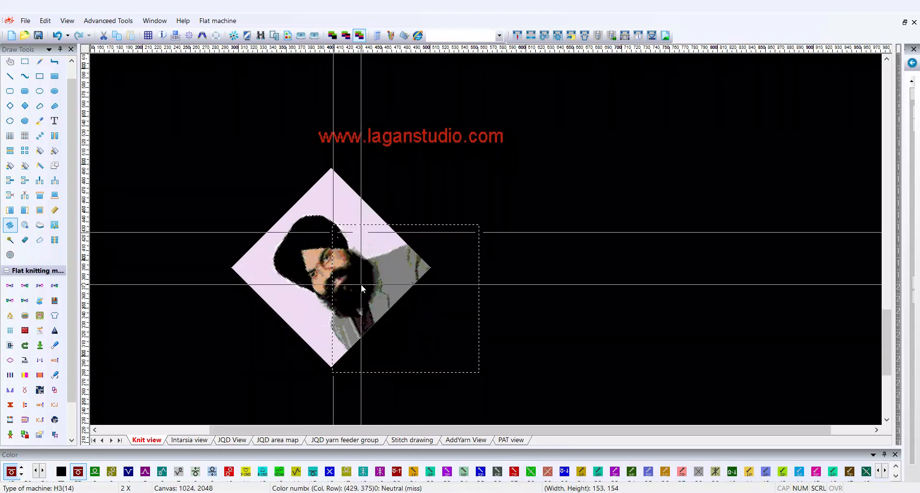
key(ctrl+z)
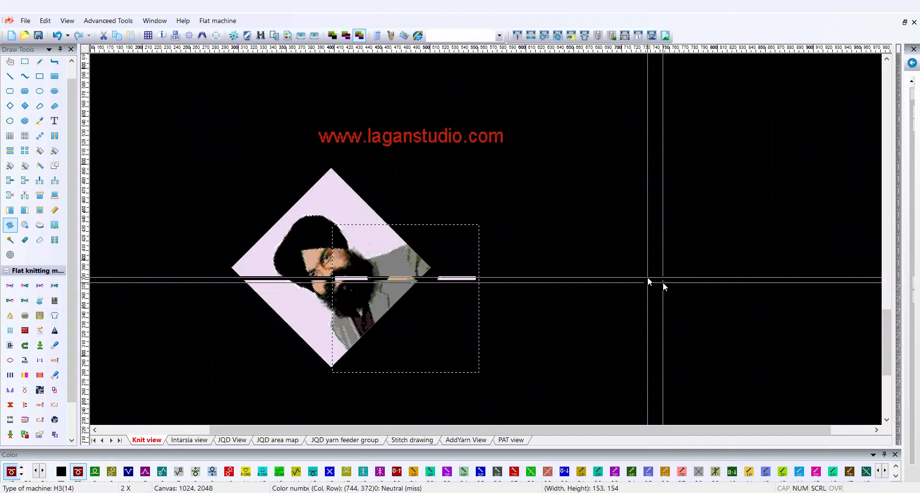
Step: Turn on Only display in selected area, try the 45° counter-clockwise rotation of the portrait, and undo the rotation
click(648, 277)
drag(512, 168, 686, 218)
click(690, 305)
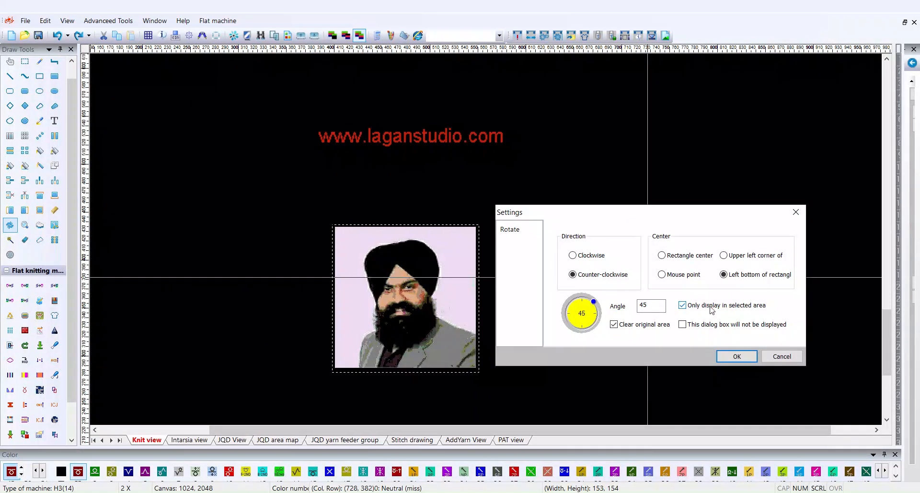
click(712, 310)
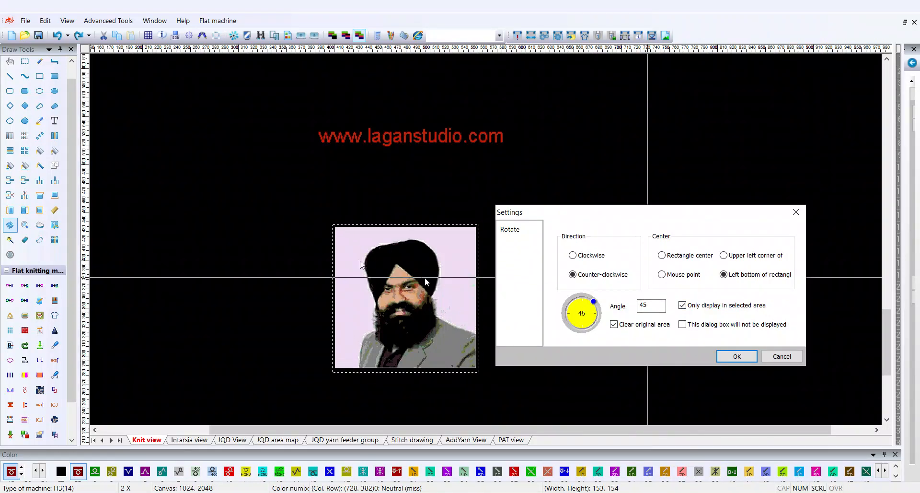
click(736, 356)
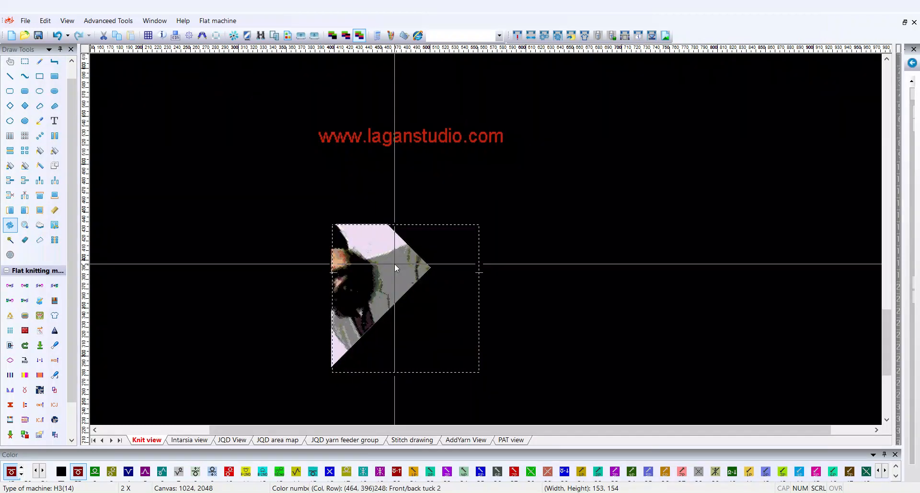
key(ctrl+z)
Step: Set the Rotate dialog not to be displayed, try the 45° rotation limited to the selected area, and undo the rotation
click(585, 269)
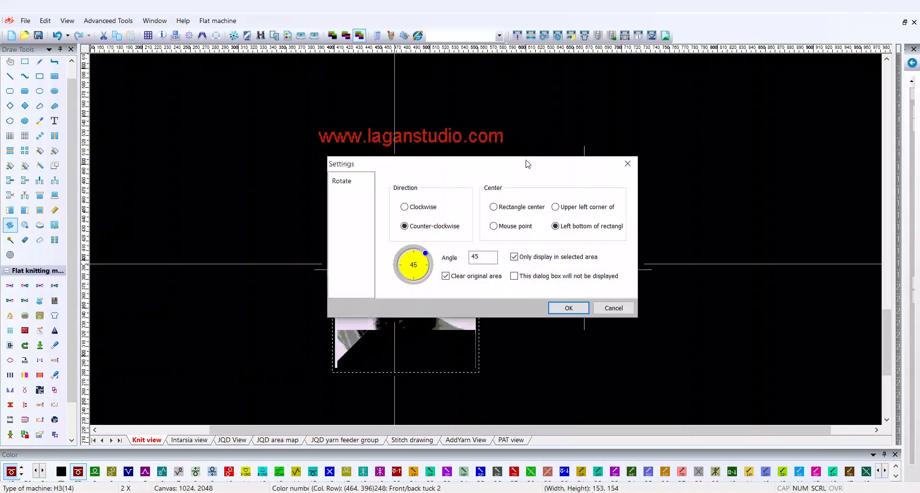
drag(528, 164, 674, 171)
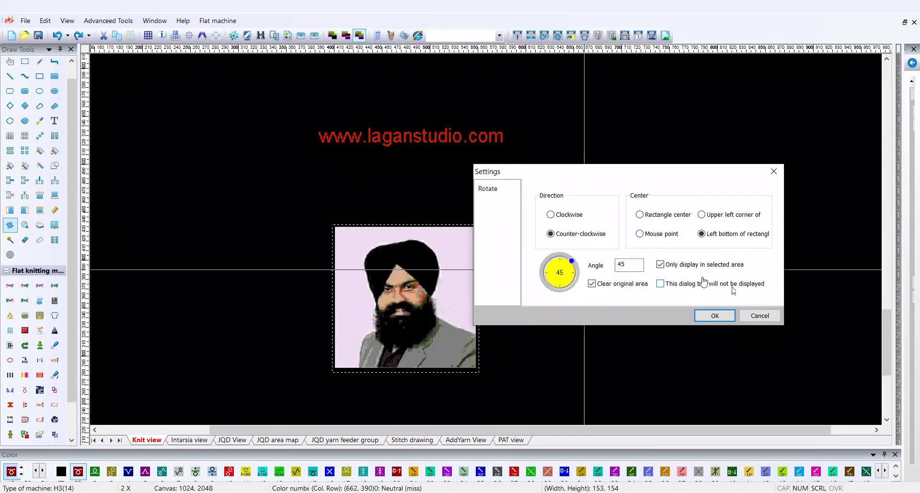
drag(623, 179, 660, 210)
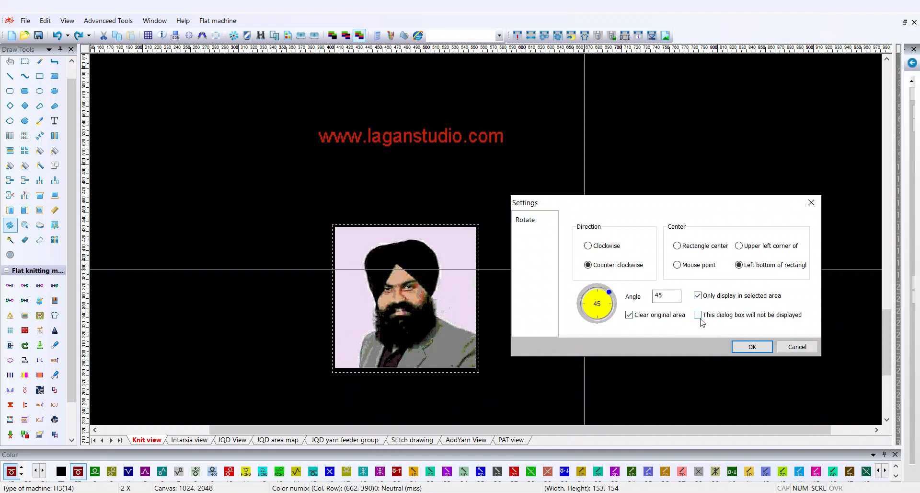
click(751, 347)
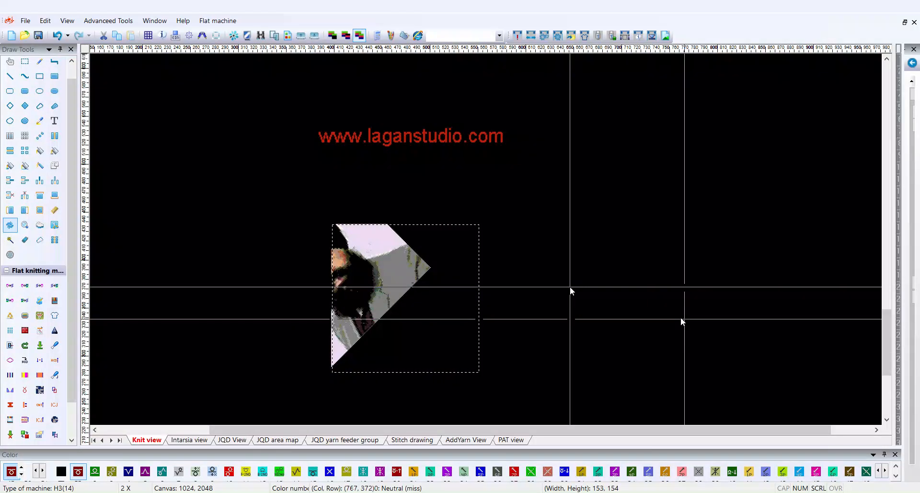
key(ctrl+z)
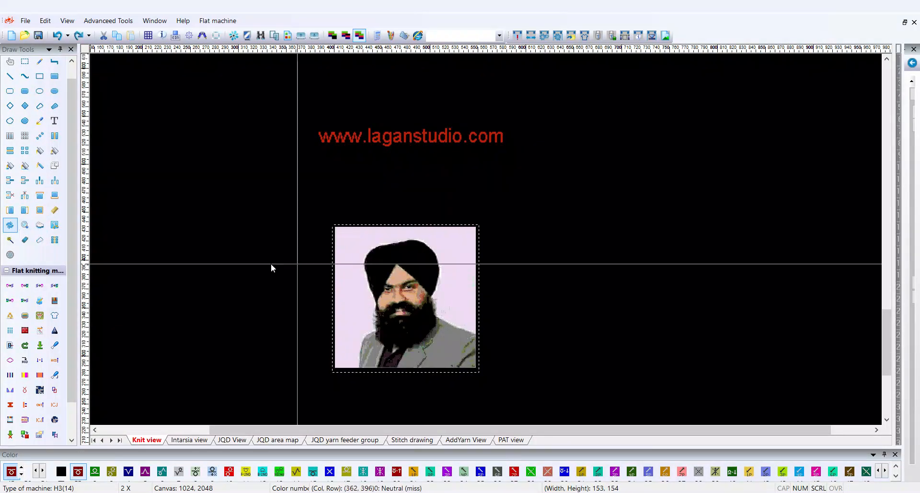
Step: Repeat the 45° rotation of the portrait without the settings dialog, and undo it
key(ctrl+y)
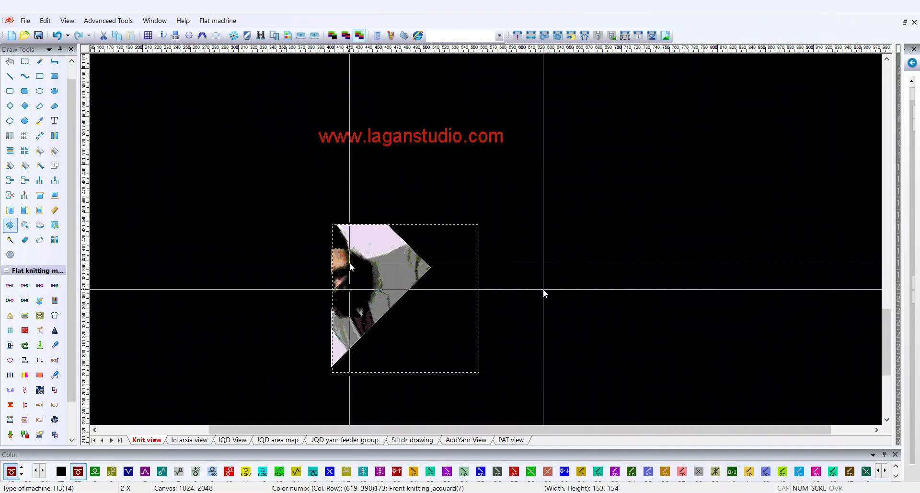
key(Delete)
key(ctrl+z)
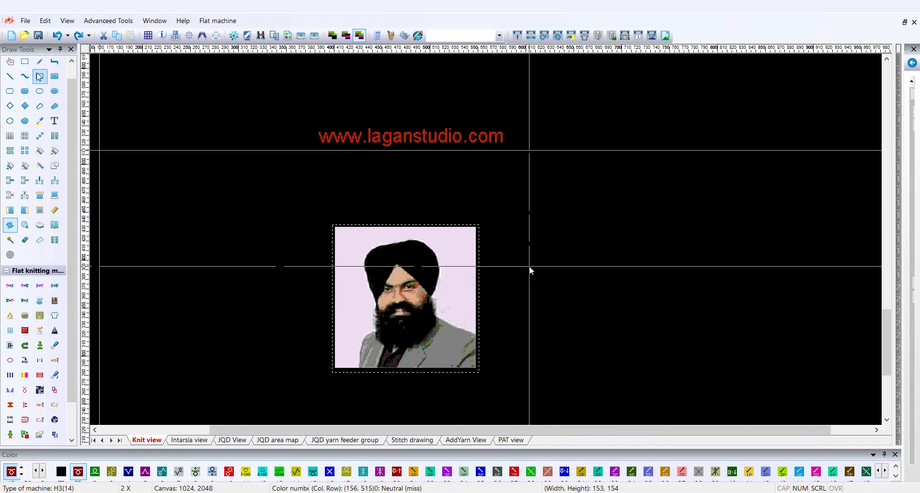
Step: Turn off "This dialog box will not be displayed" in the application's Rotate options and apply the change
click(109, 21)
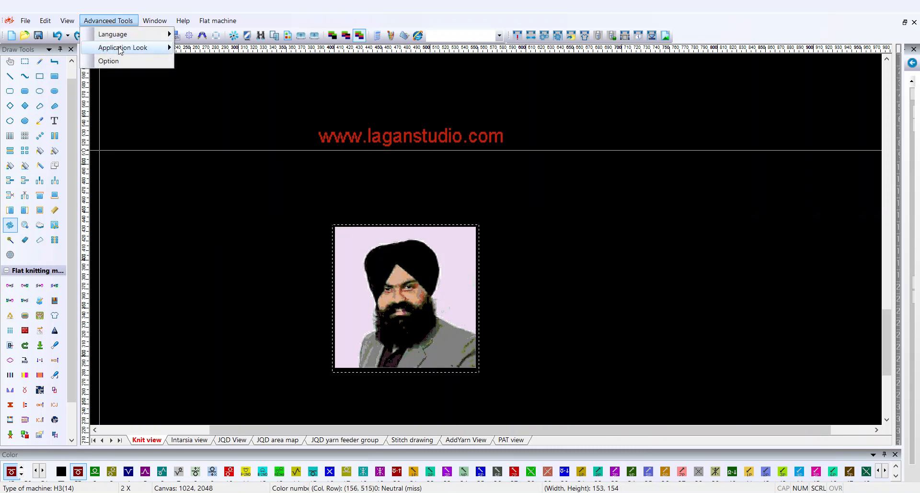
click(107, 59)
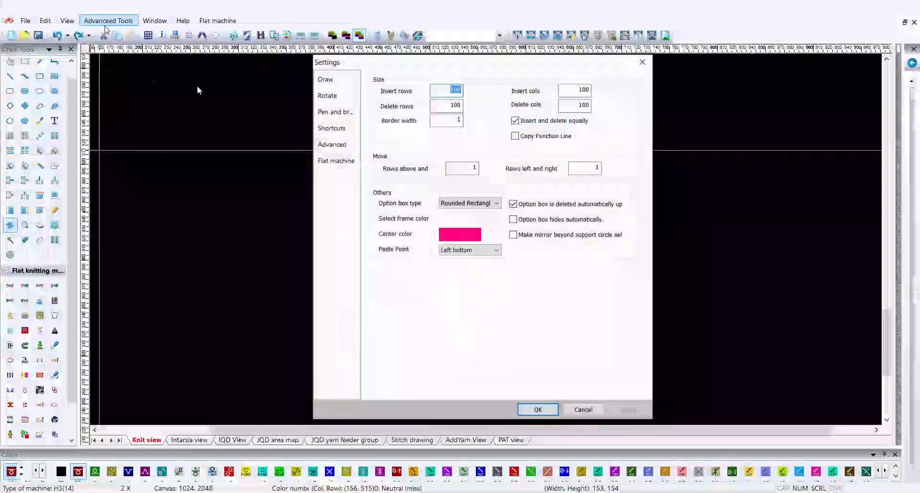
click(327, 97)
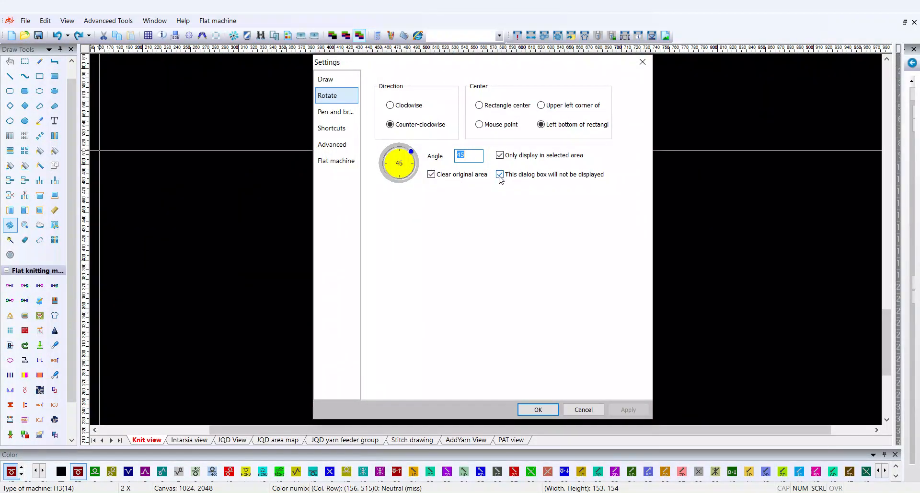
click(618, 409)
click(538, 409)
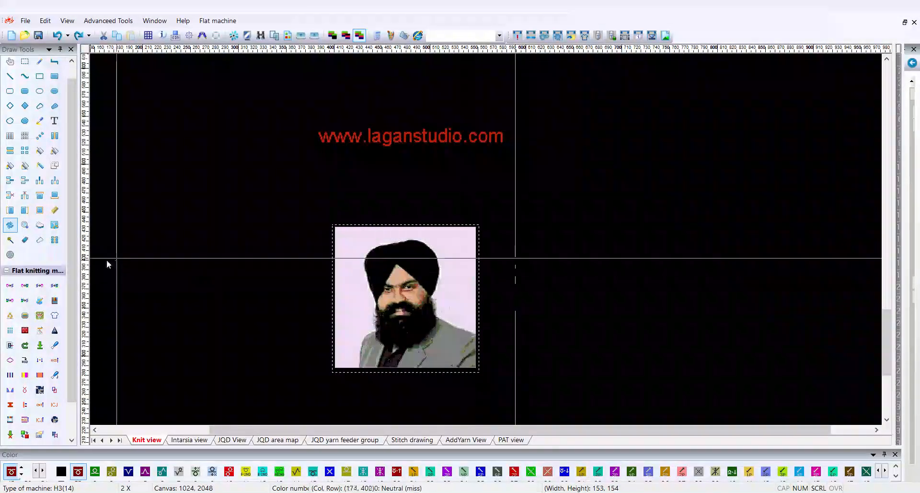
Step: Check whether the Rotate settings dialog is displayed again for the portrait, and cancel the rotation
click(513, 286)
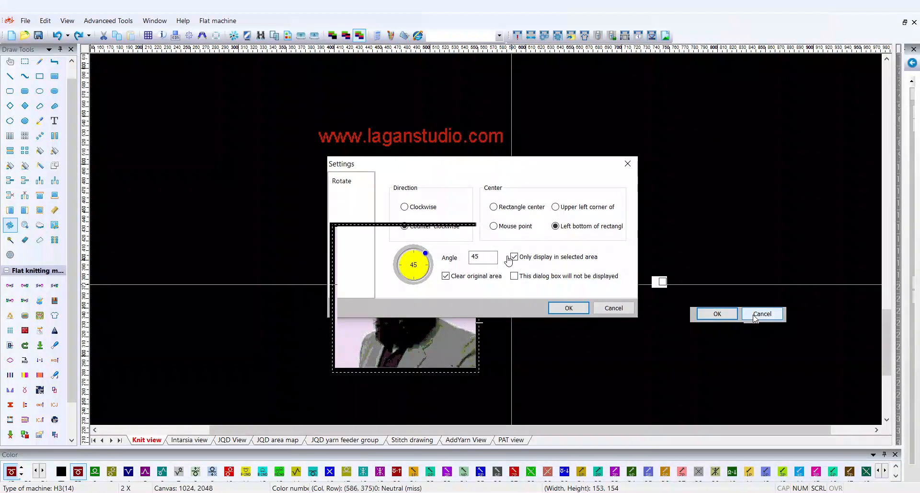
drag(492, 164, 641, 170)
click(802, 341)
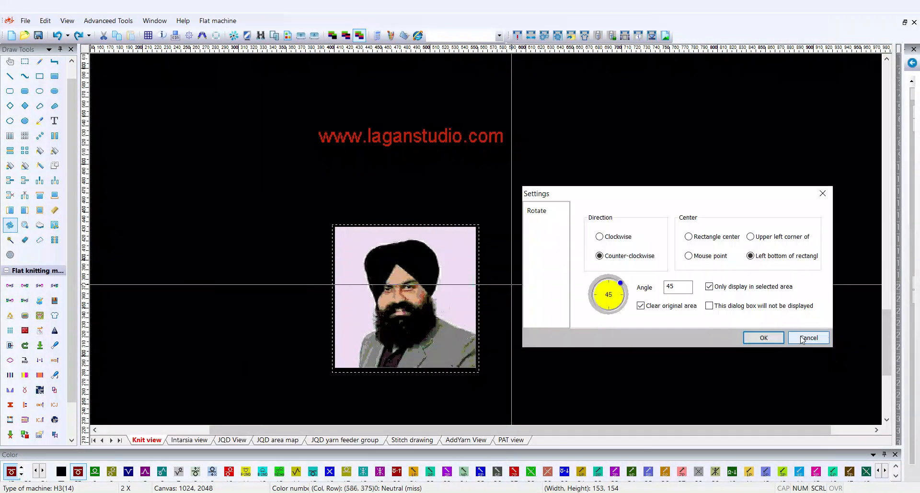
click(803, 337)
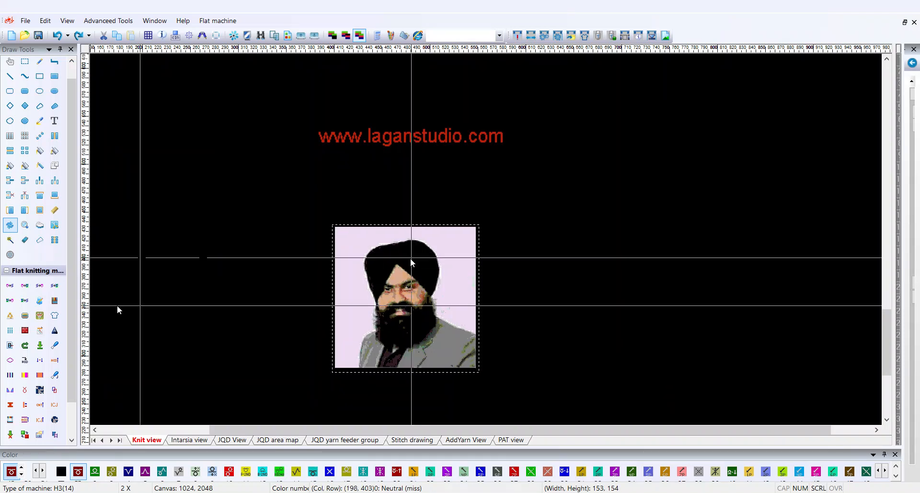
Step: Stretch a copy of the portrait to a width of 300 and a height of 300, and place it right of the original
click(23, 226)
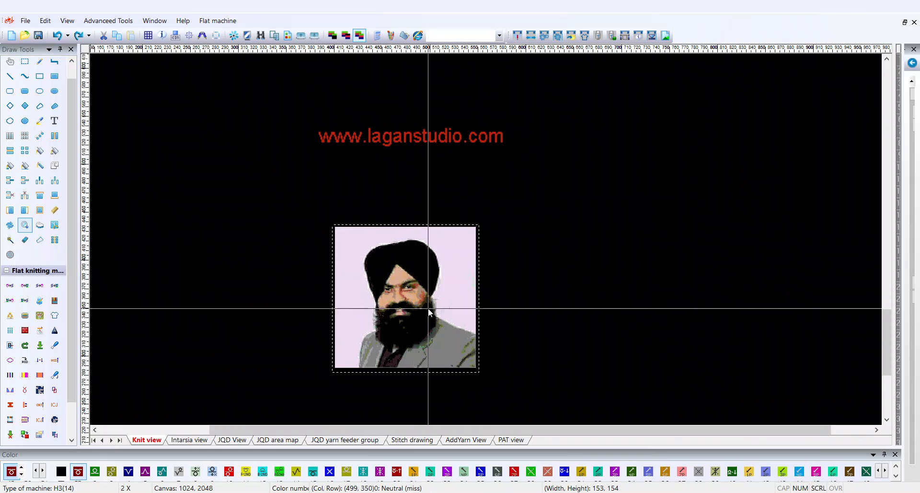
drag(519, 318, 626, 224)
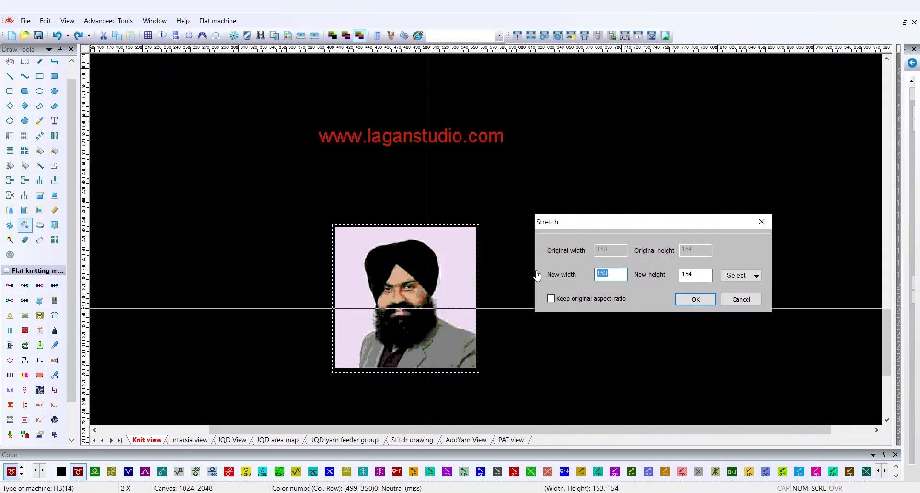
text(00)
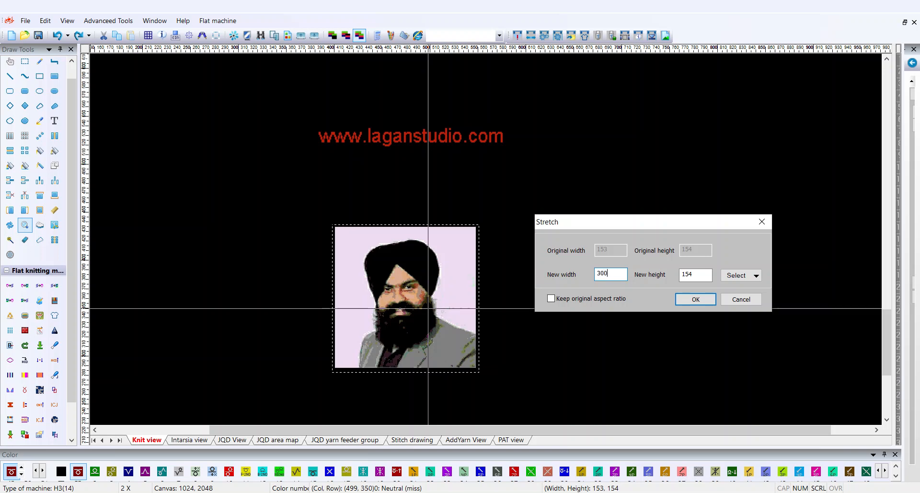
key(Tab)
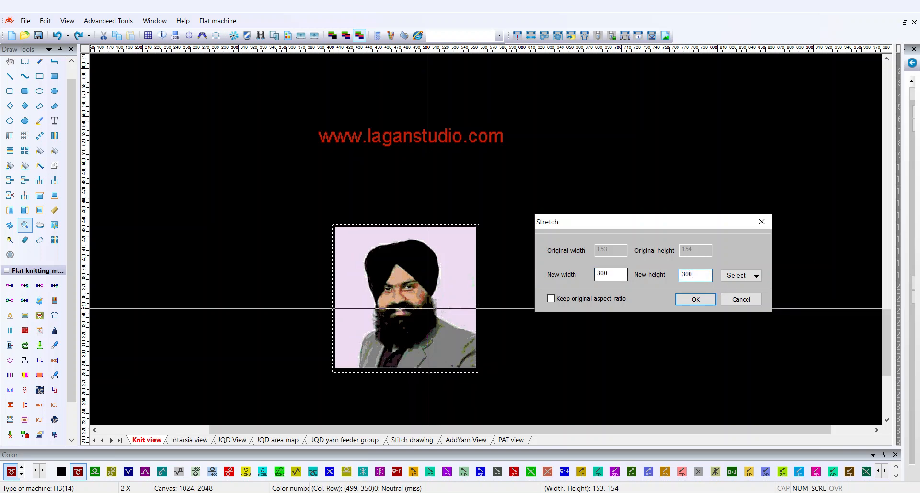
click(685, 300)
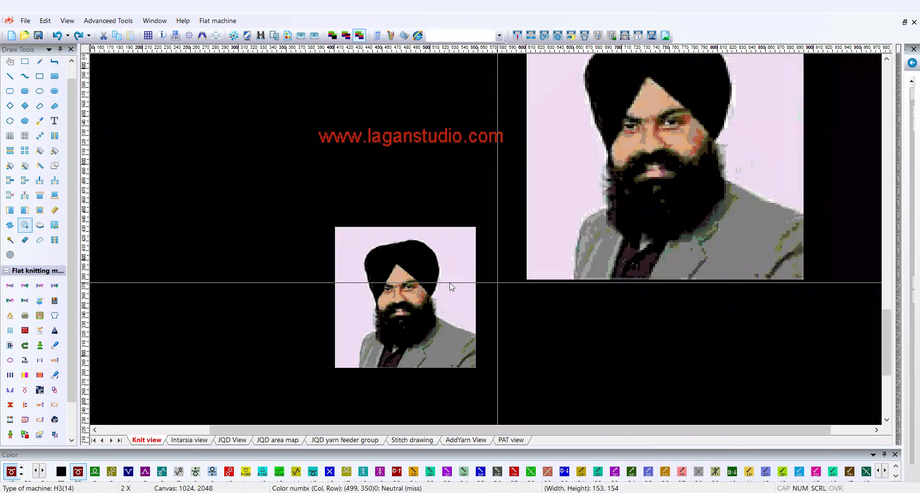
click(536, 368)
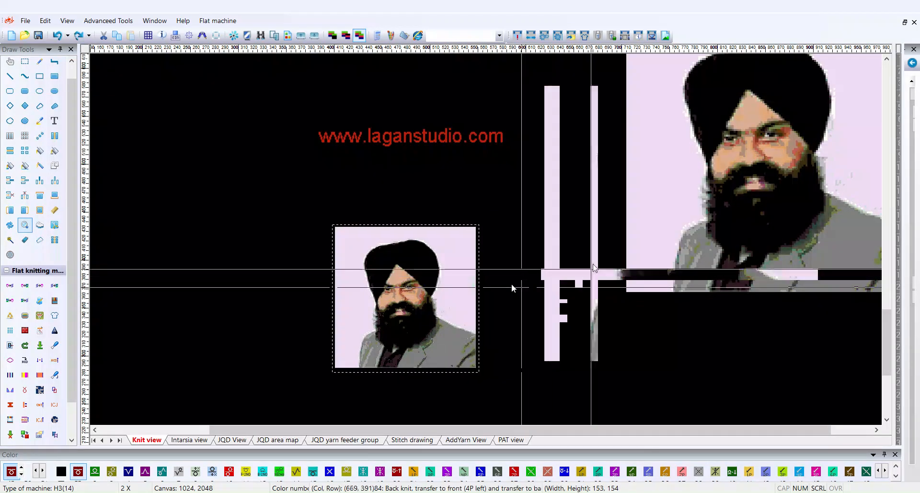
Step: Stretch another copy of the portrait to a width of 100 and a height of 200, and place it left of the original
click(399, 292)
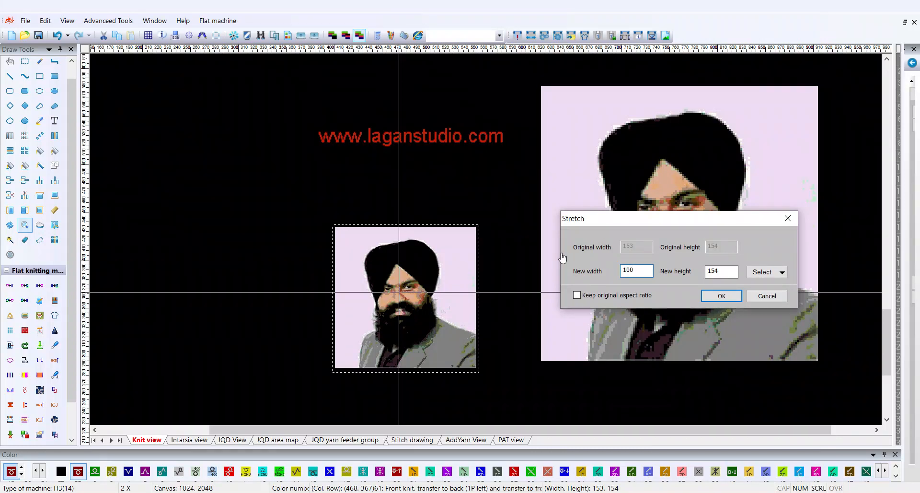
key(Tab)
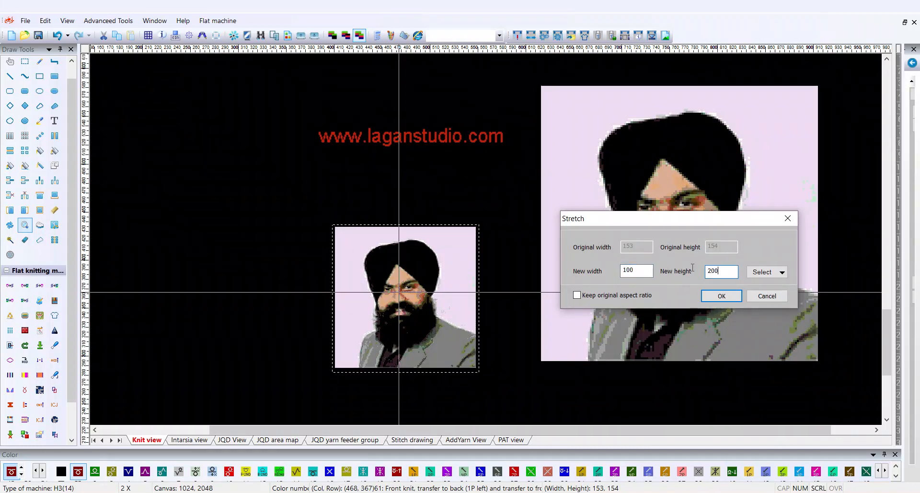
text(200)
click(721, 296)
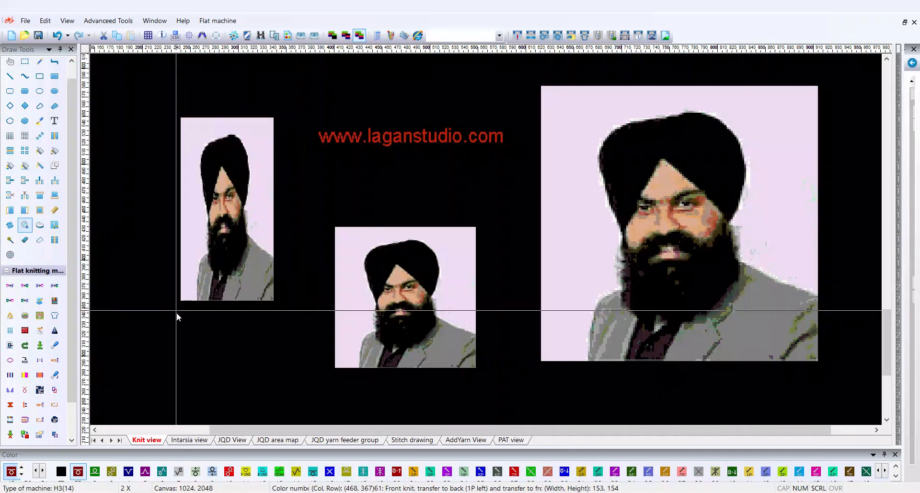
click(184, 322)
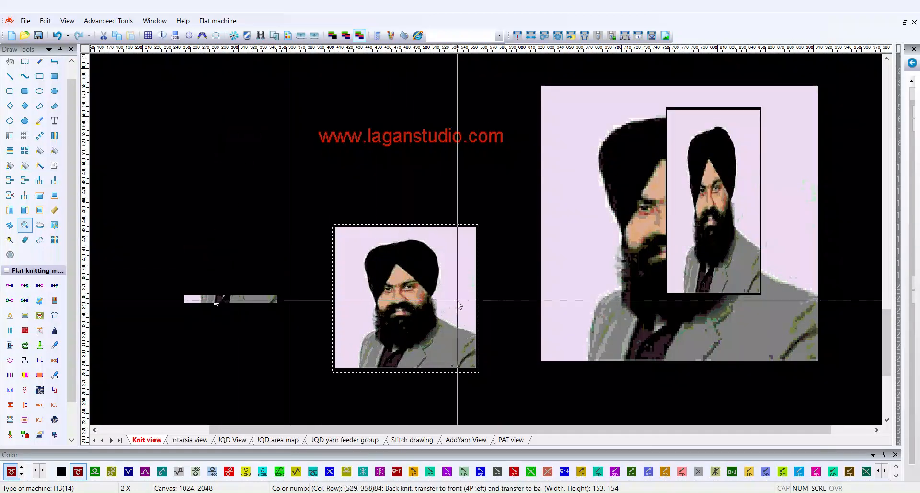
Step: Turn on Keep original aspect ratio in the portrait's stretch settings and set the new width to 300
right_click(458, 301)
click(665, 232)
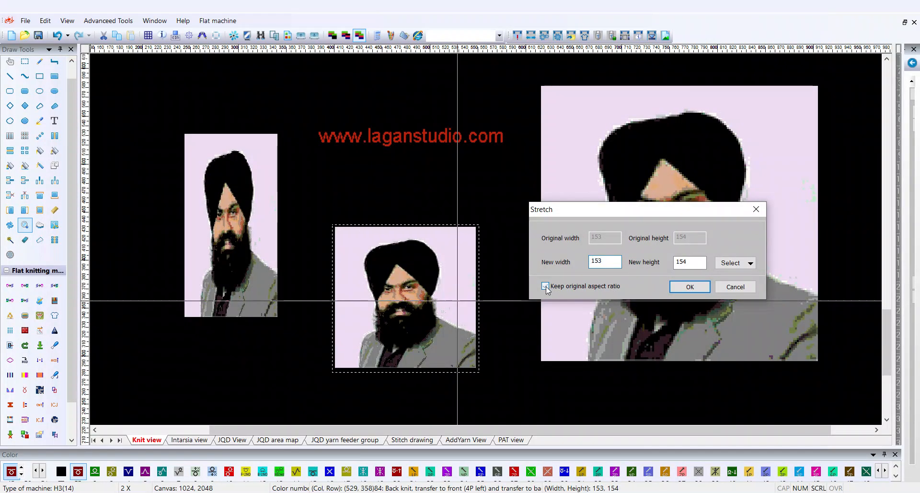
click(609, 262)
click(546, 286)
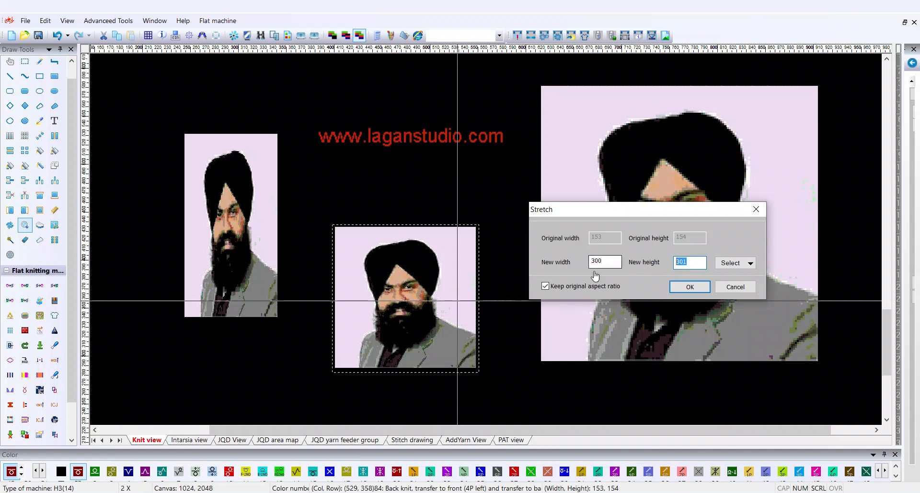
Step: Stretch a copy of the portrait to 25% and place it between the original and the large copy
click(734, 266)
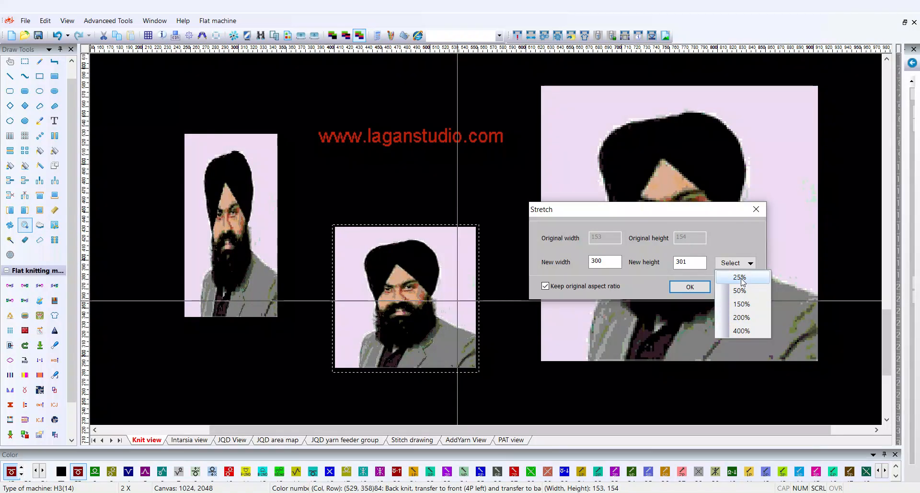
click(742, 278)
click(691, 287)
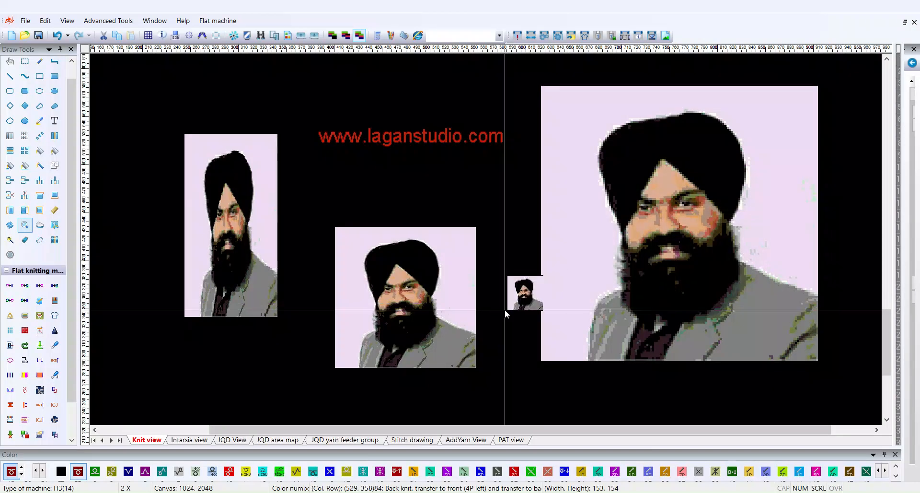
click(496, 310)
Step: Try a 400% stretched copy of the portrait placed over the original, and undo back to before the 25% copy
click(450, 304)
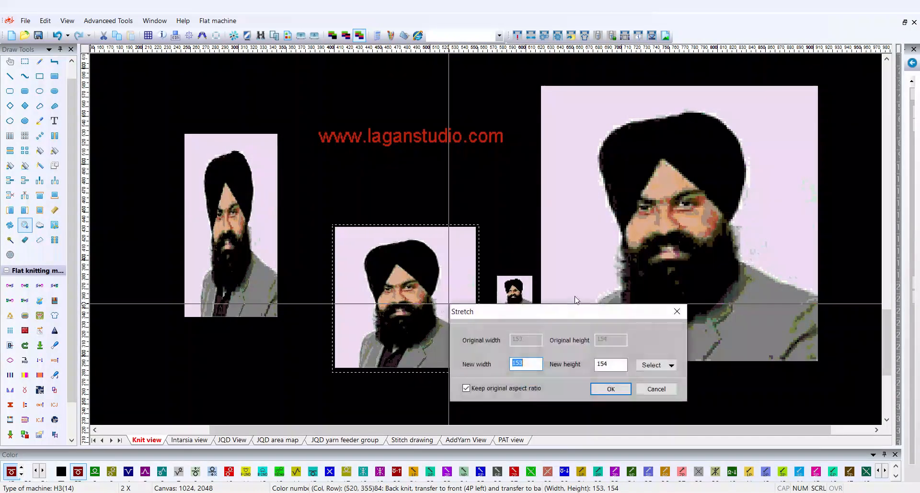
drag(568, 313, 690, 226)
click(786, 283)
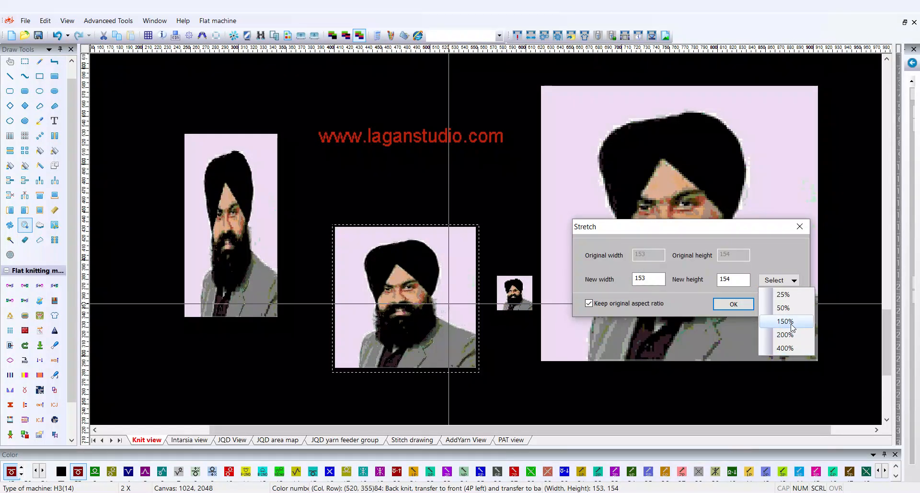
click(785, 348)
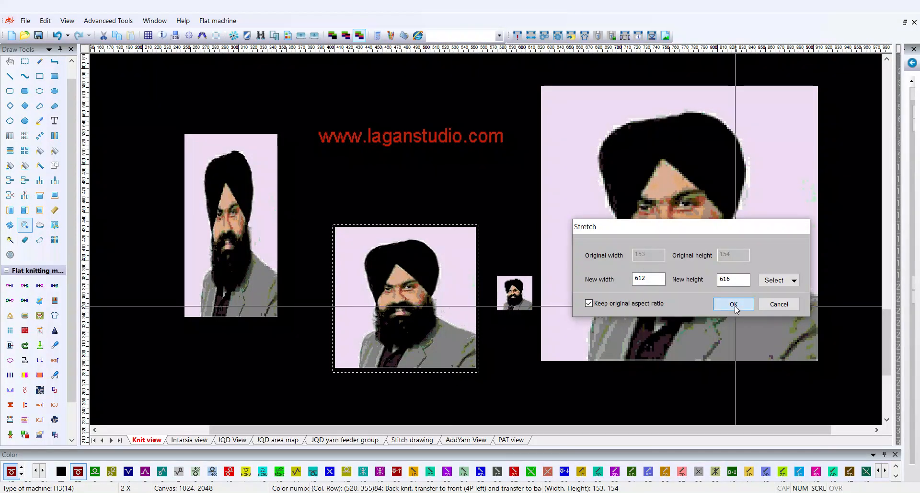
click(733, 304)
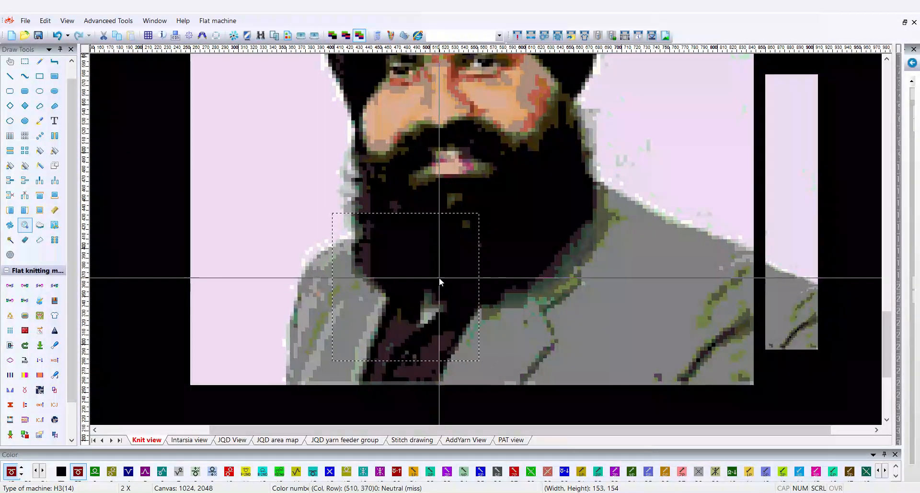
key(ctrl+z)
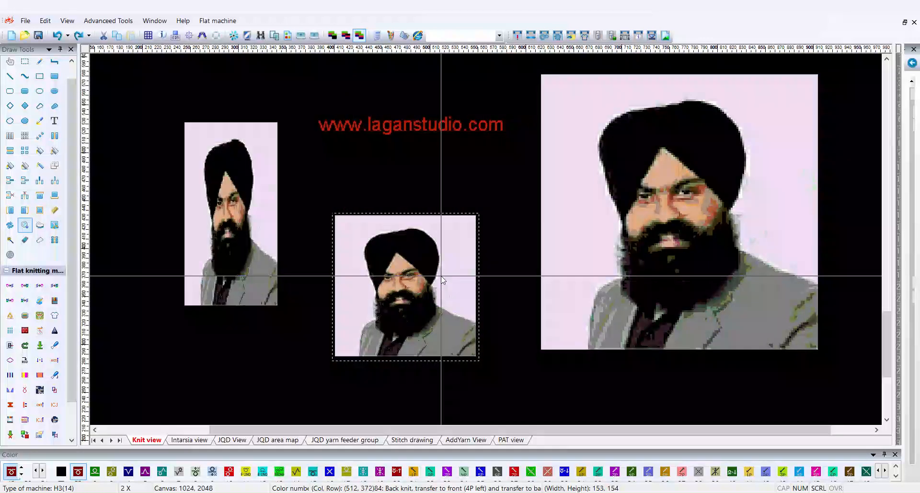